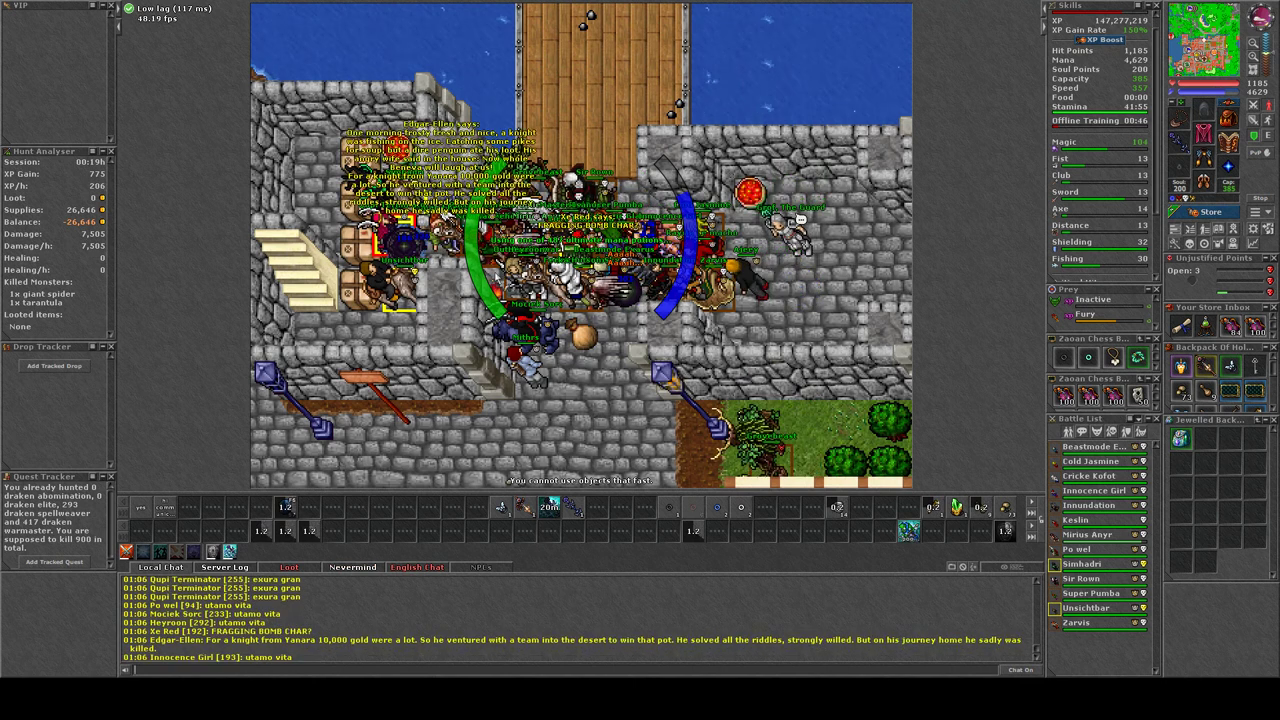
Step: Cast and then recast the utamo vita magic shield on the character
key("Return")
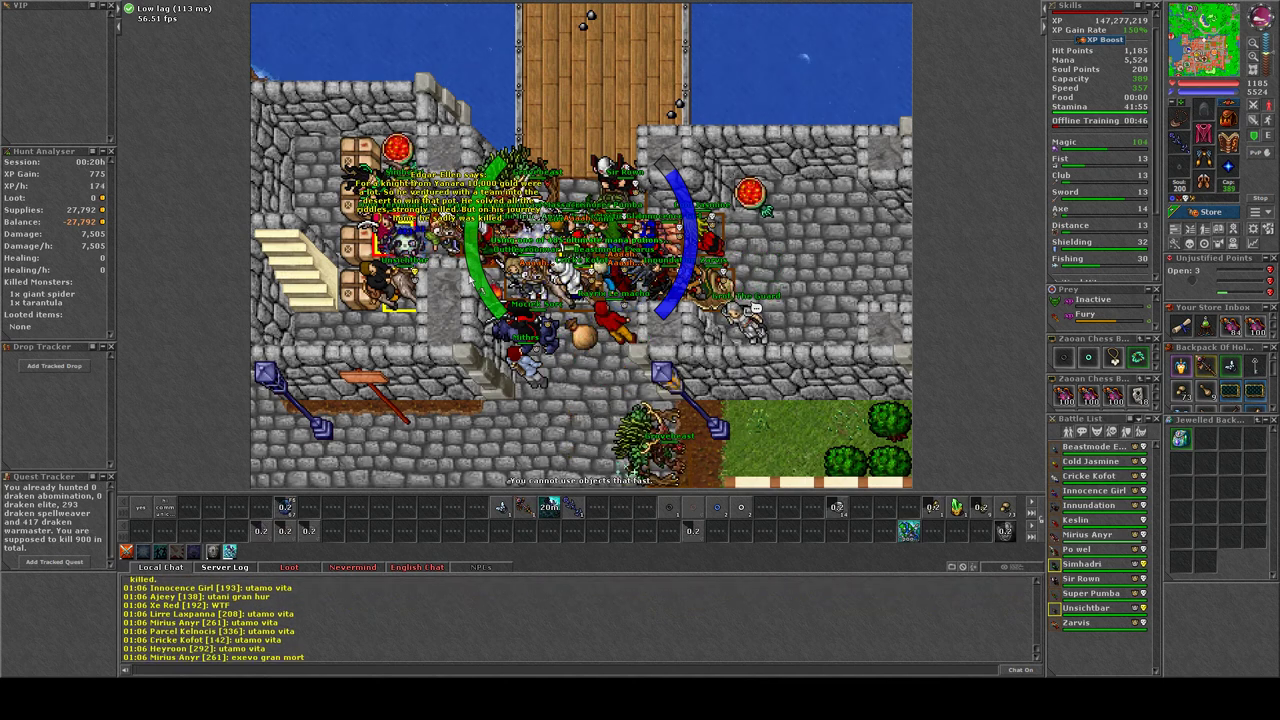
type("utamo vita")
key("Return")
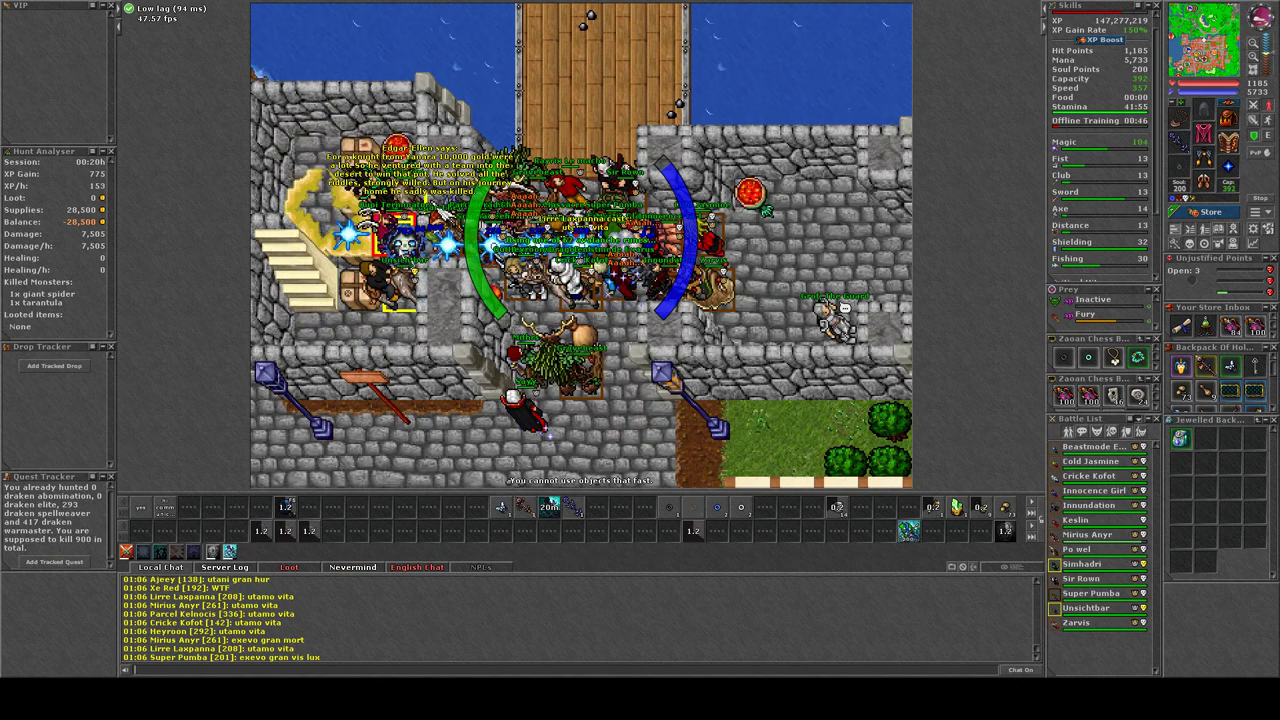
Step: Unleash the F1 ice area spell on nearby enemies
key("F1")
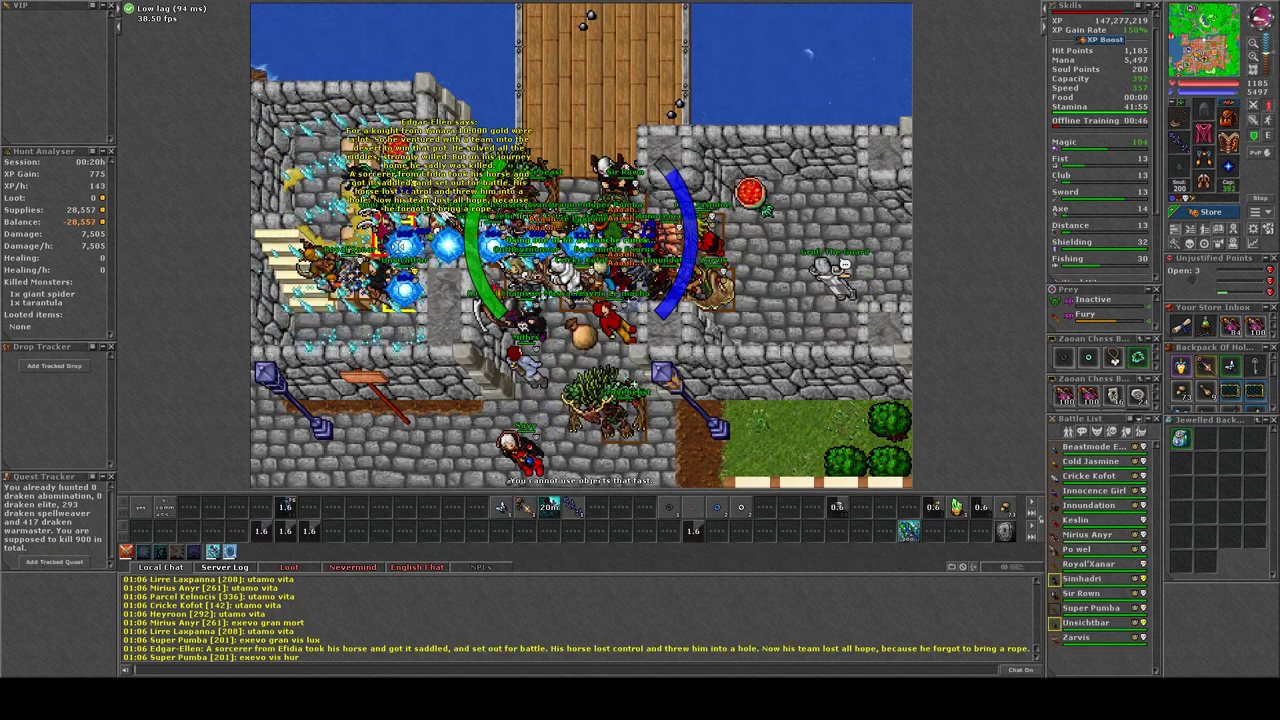